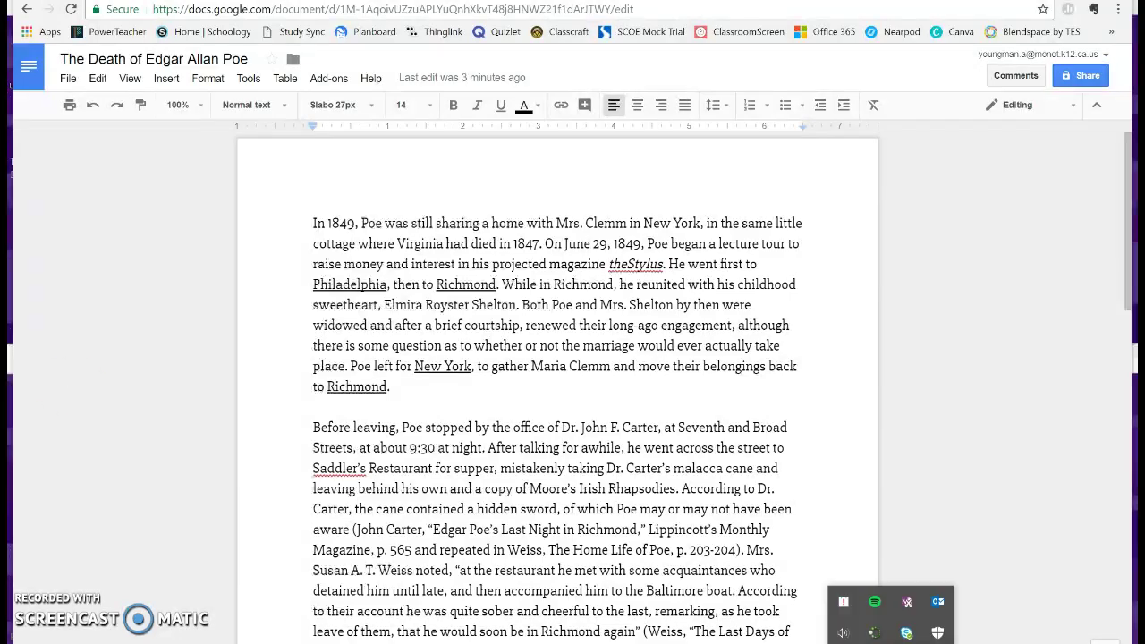
Switch to PhraseExpress and view the ACE phrase's description and content in the PhraseExpress folder
key(ctrl+alt+q)
key(shift+Return)
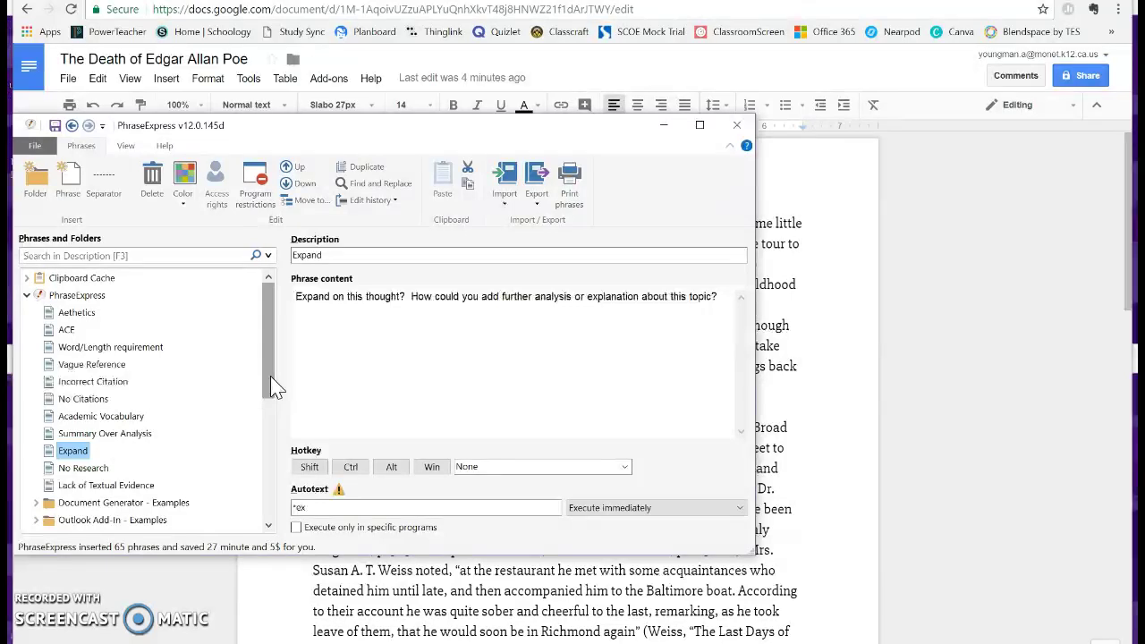
click(29, 296)
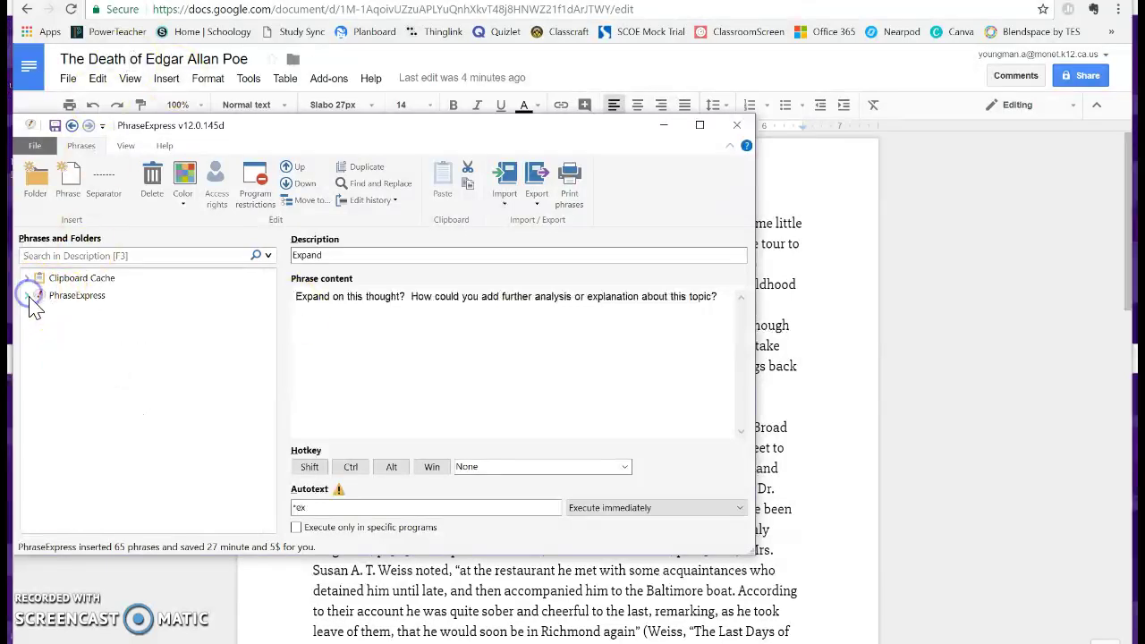
click(29, 298)
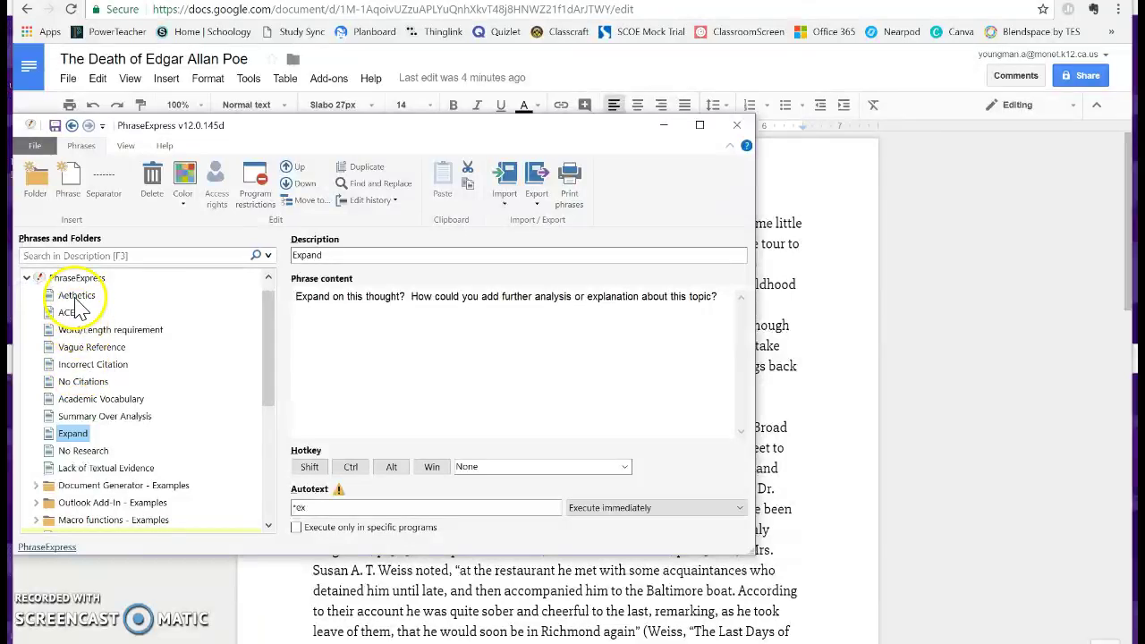
click(68, 313)
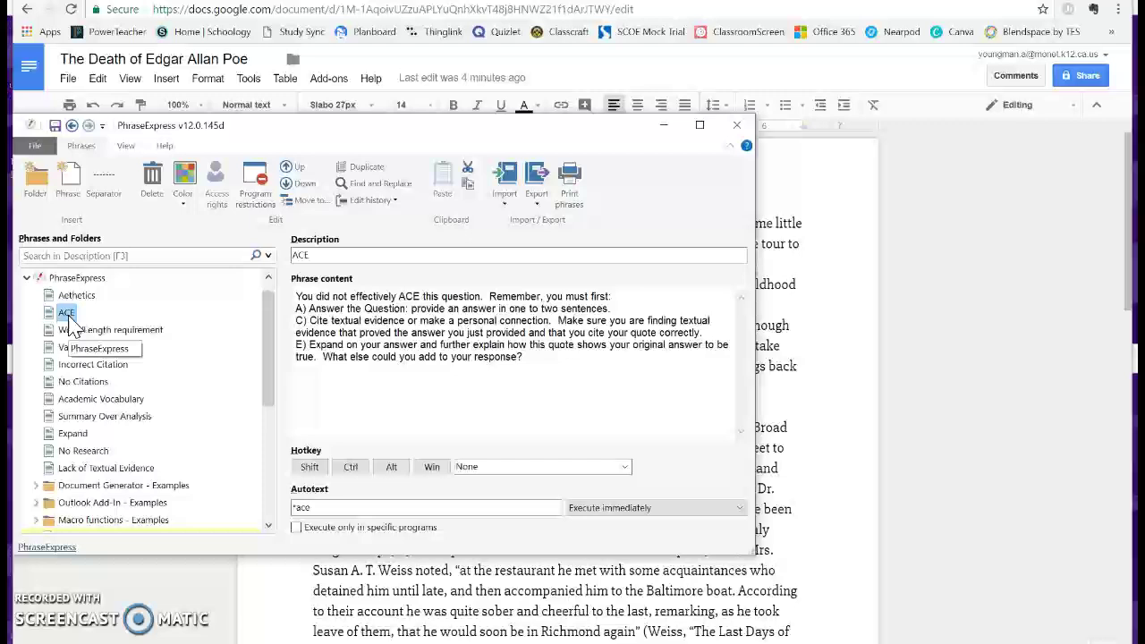
click(320, 256)
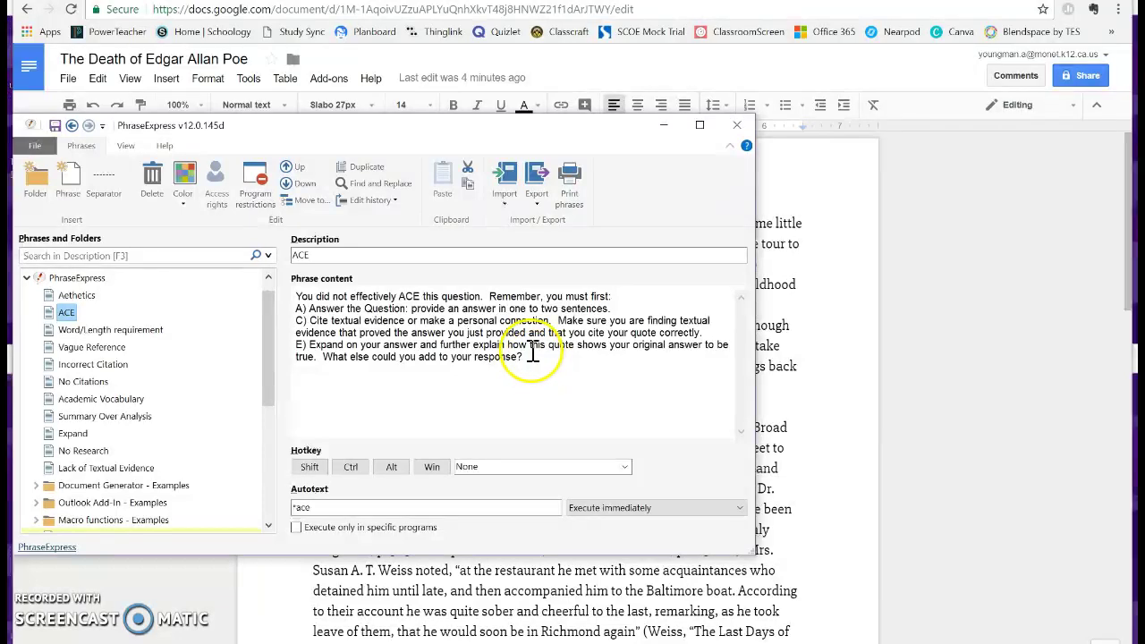
Examine the ACE phrase's autotext abbreviation and its available execution options, leaving it on Execute immediately
click(320, 507)
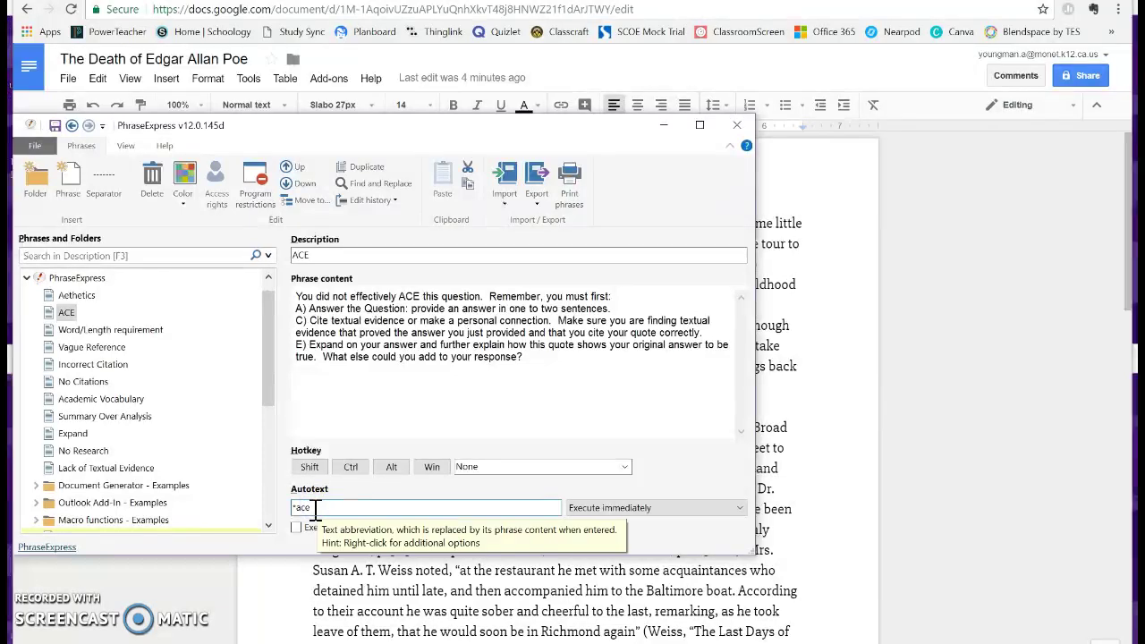
click(294, 517)
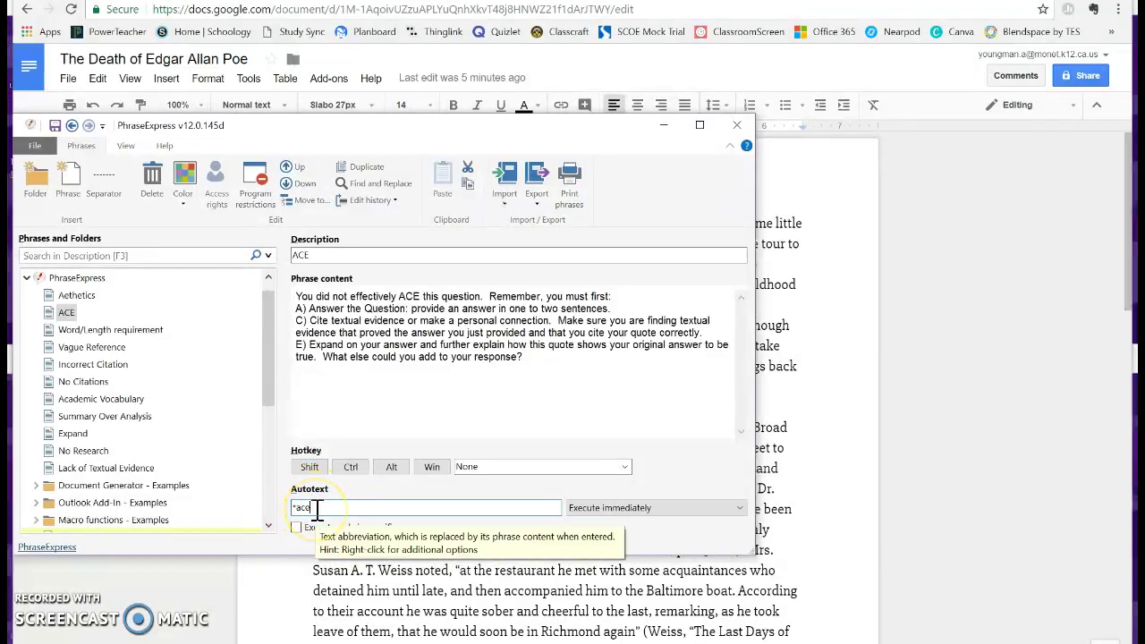
double_click(302, 507)
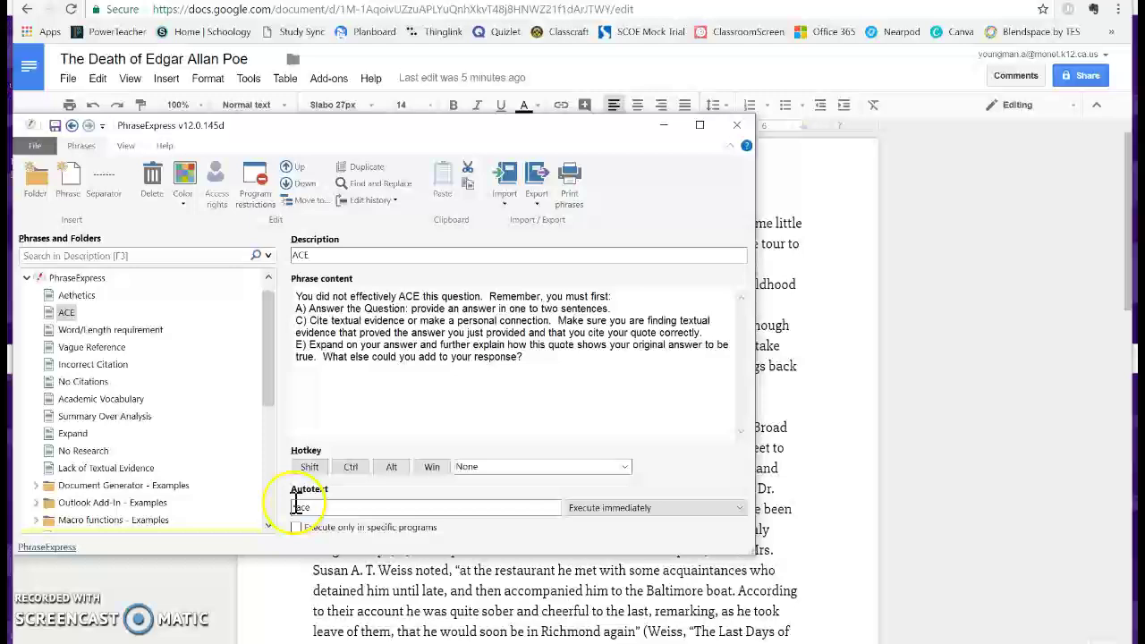
click(361, 506)
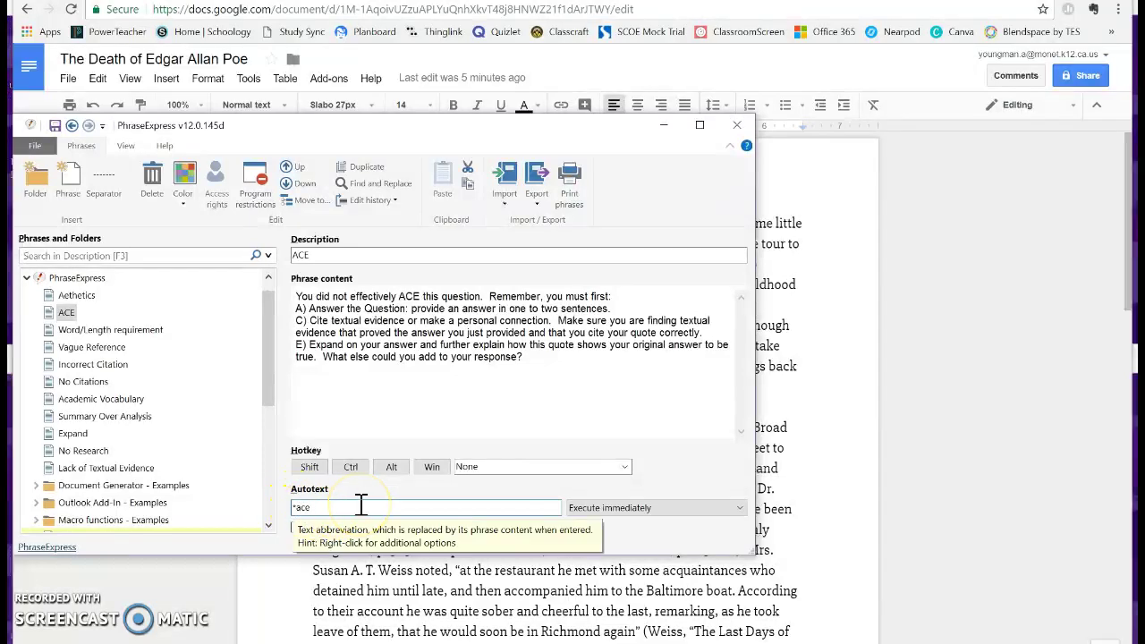
click(702, 508)
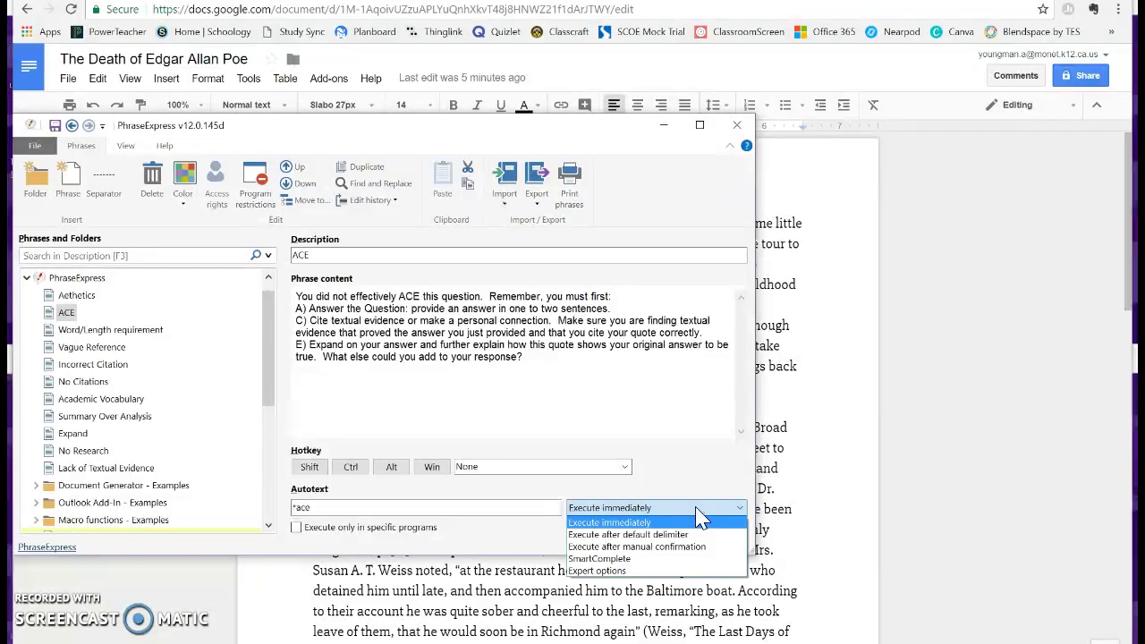
click(700, 521)
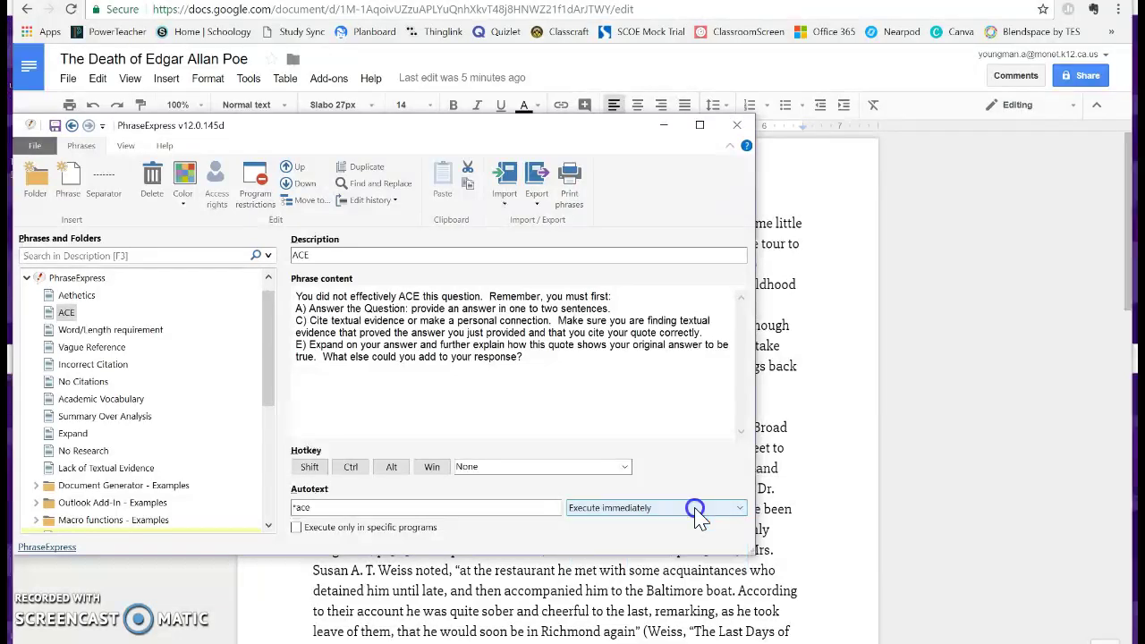
click(323, 508)
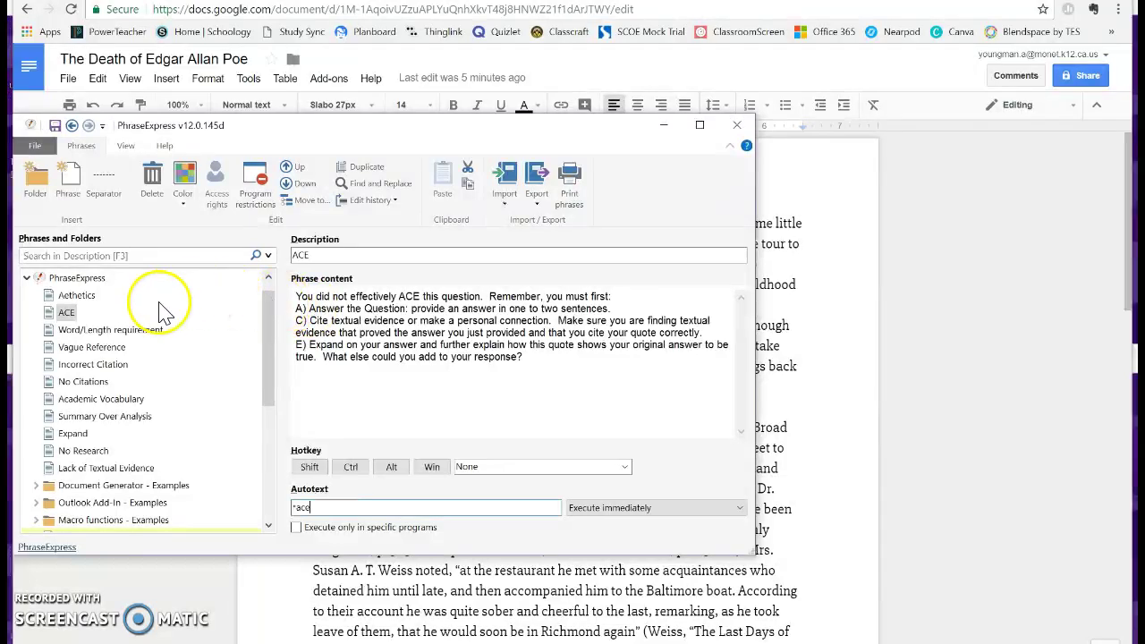
Review the Word/Length requirement, Incorrect Citation, No Citations and Expand phrases, and close the PhraseExpress window
click(125, 329)
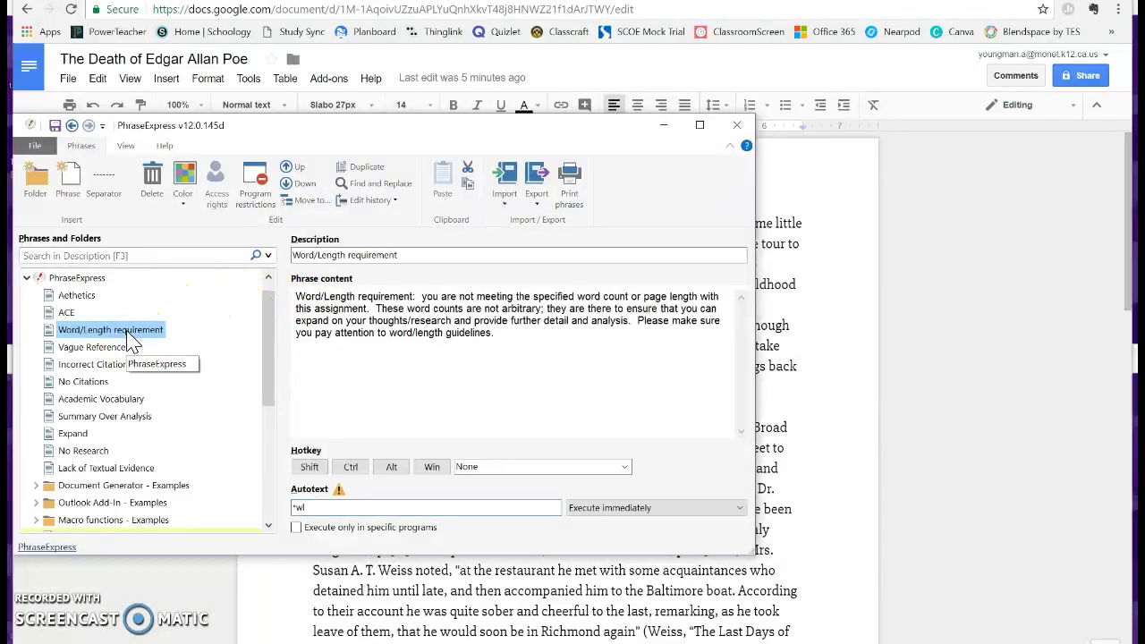
click(107, 367)
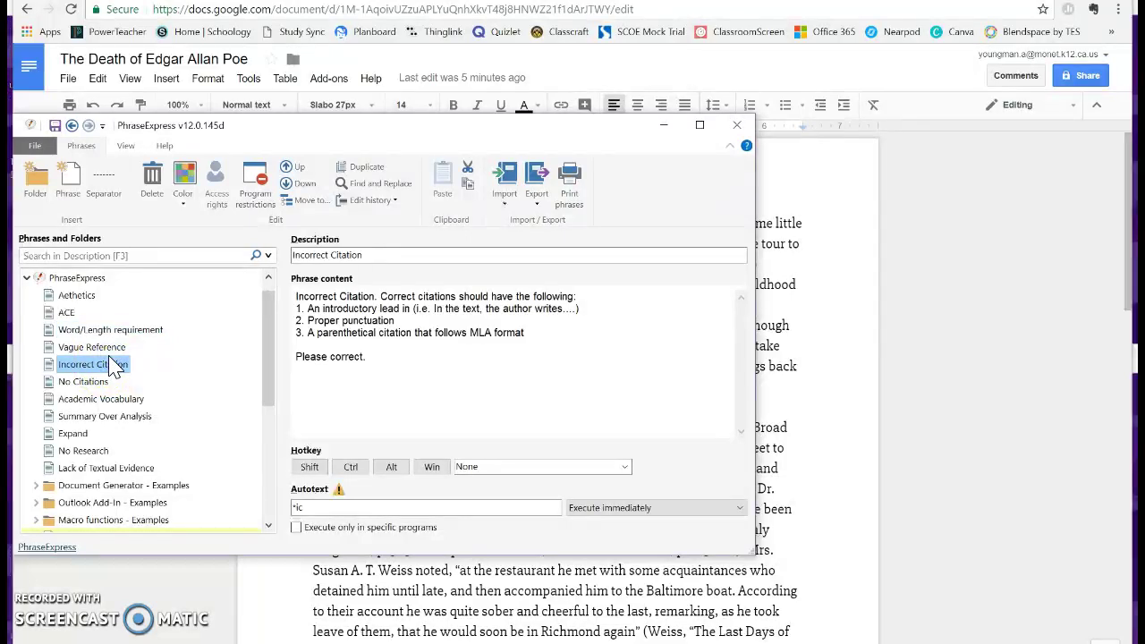
click(100, 382)
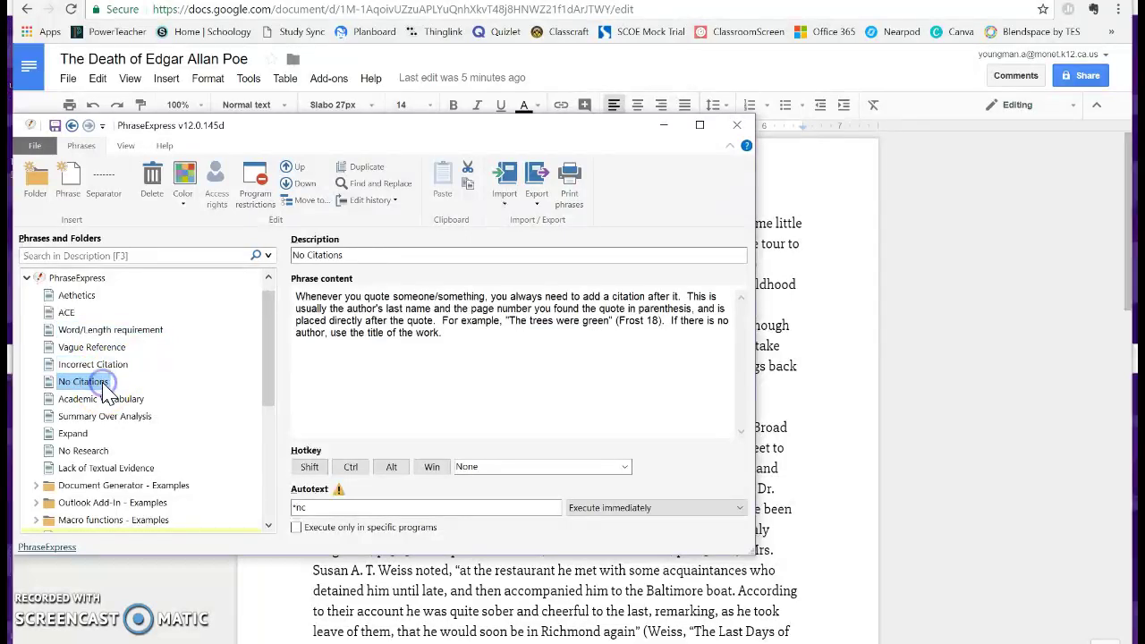
click(75, 435)
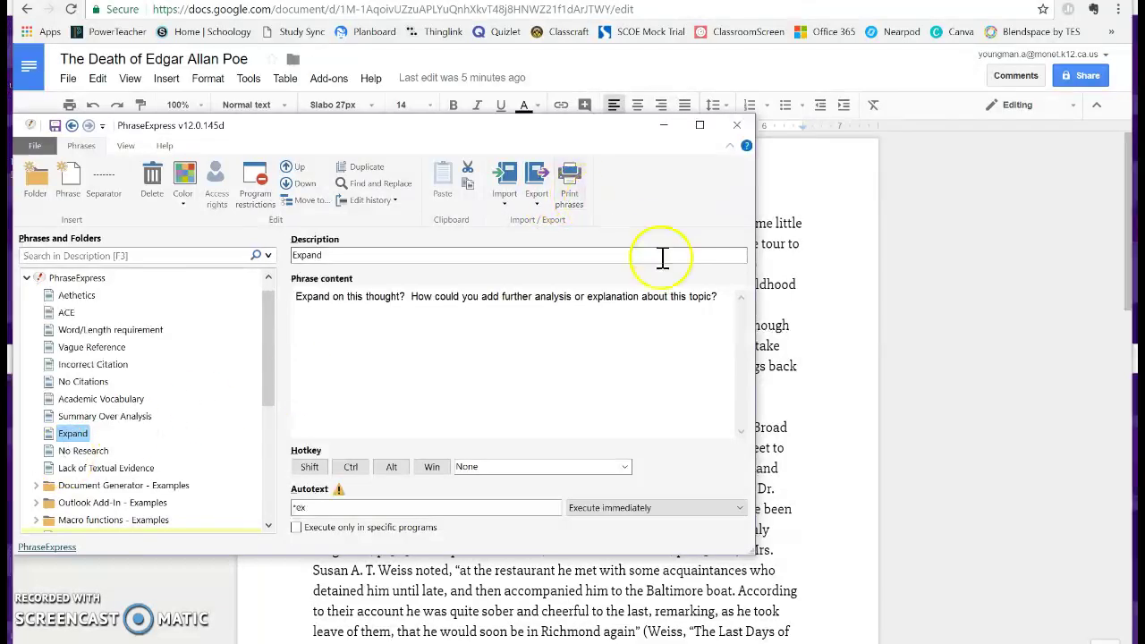
click(735, 124)
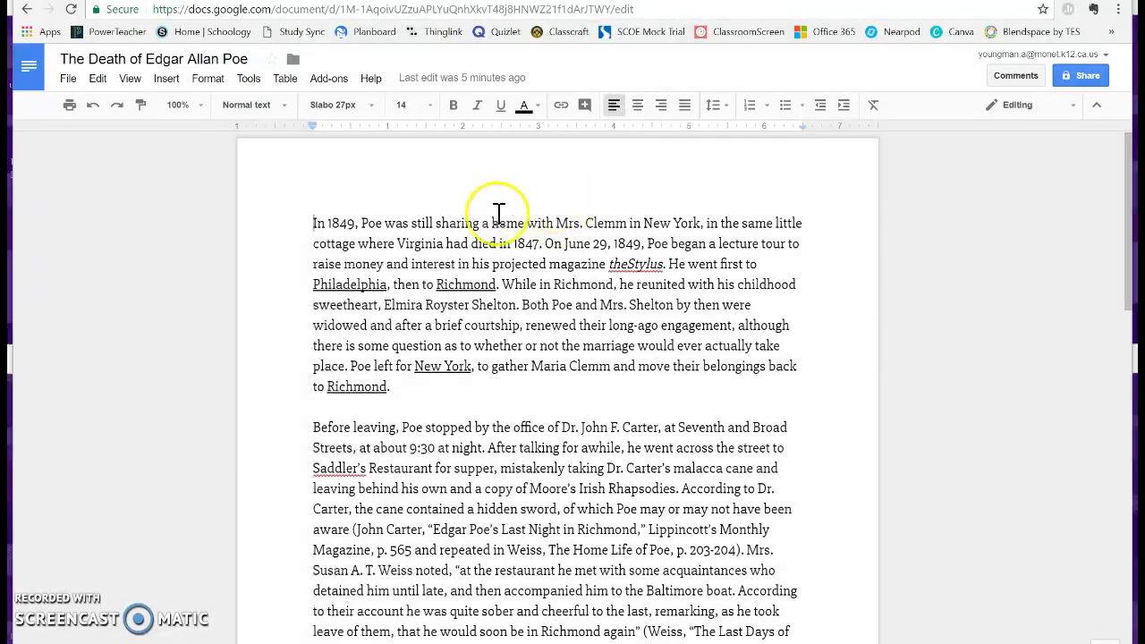
Start a comment on a passage in the first paragraph, expand the autotext *ace in it, and cancel the comment
drag(484, 224, 752, 288)
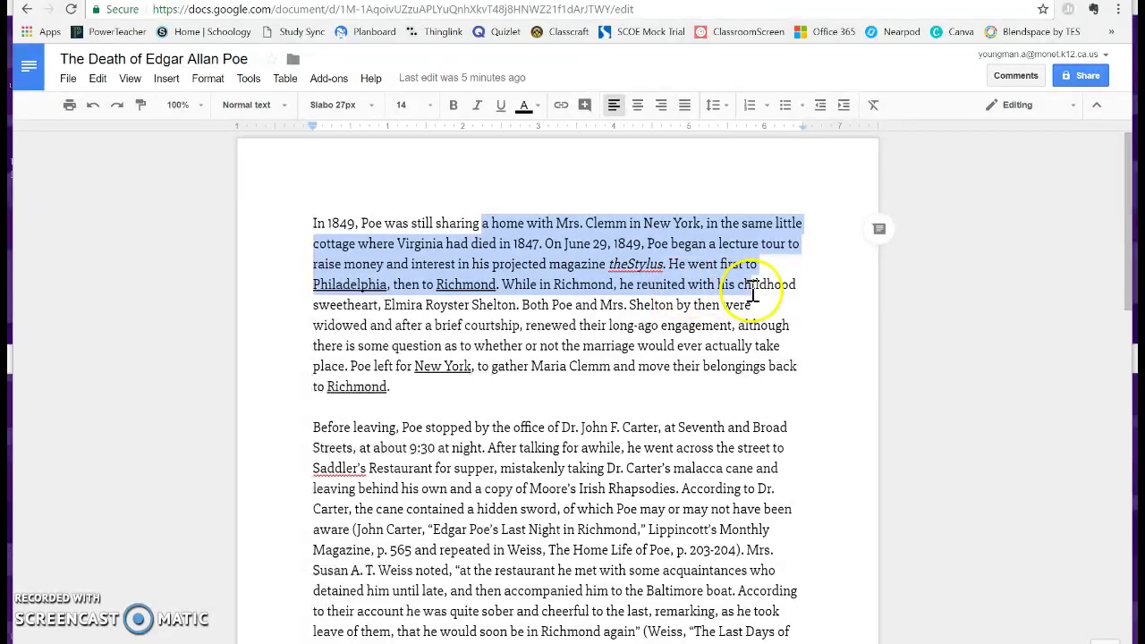
click(1008, 82)
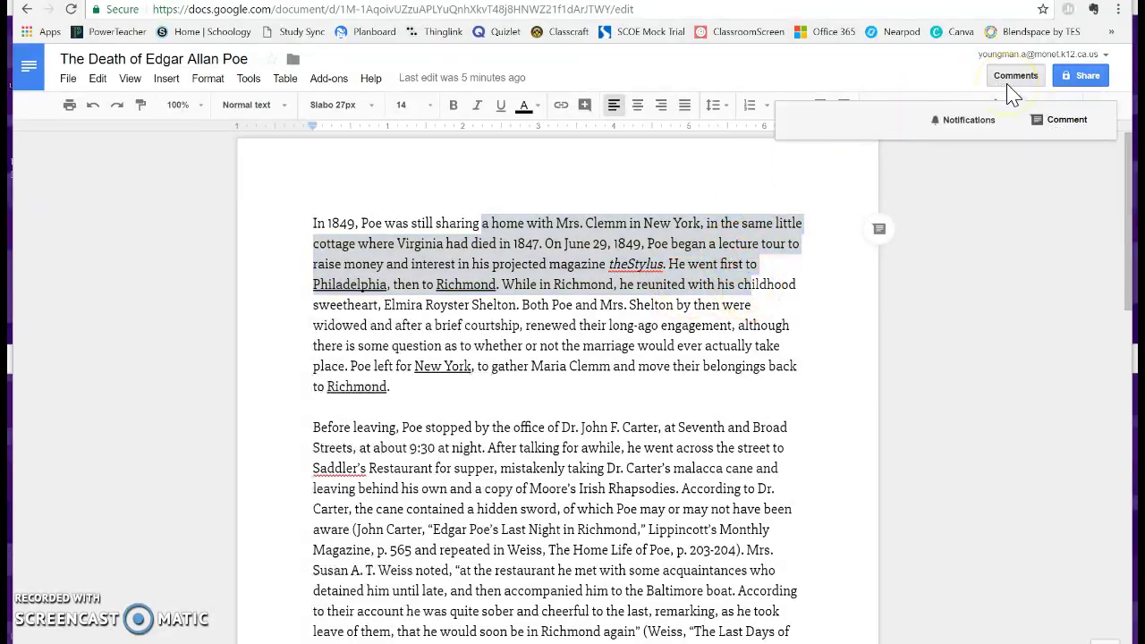
click(1043, 130)
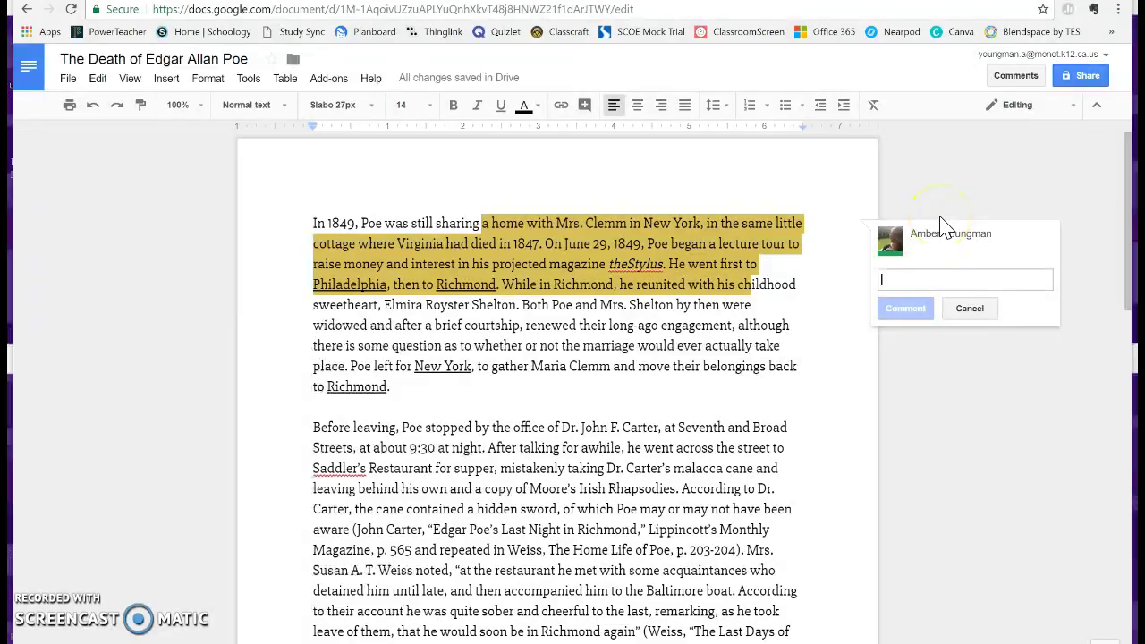
text(1)
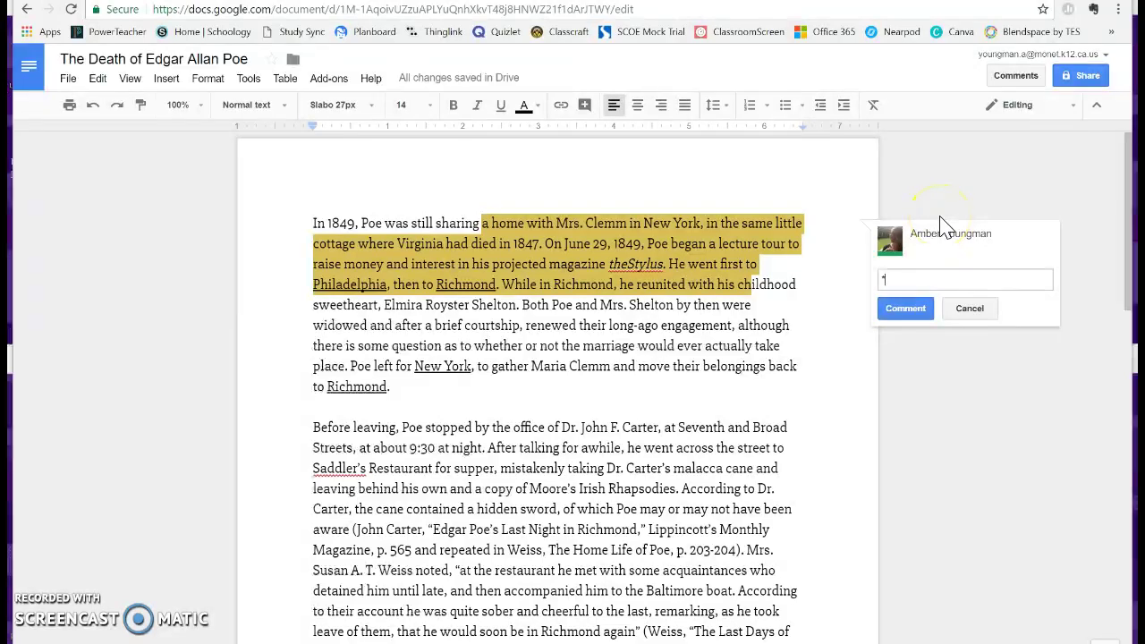
text(ace)
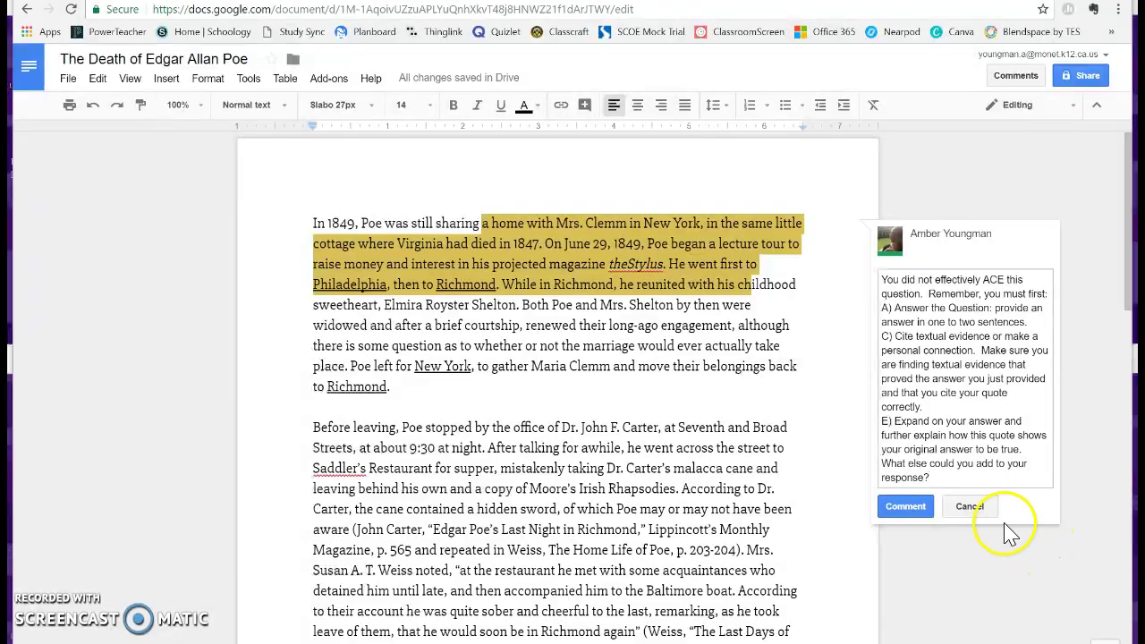
click(969, 506)
Start a comment on a passage in the second paragraph, expand the autotext *wl in it, and cancel the comment
drag(654, 428, 750, 529)
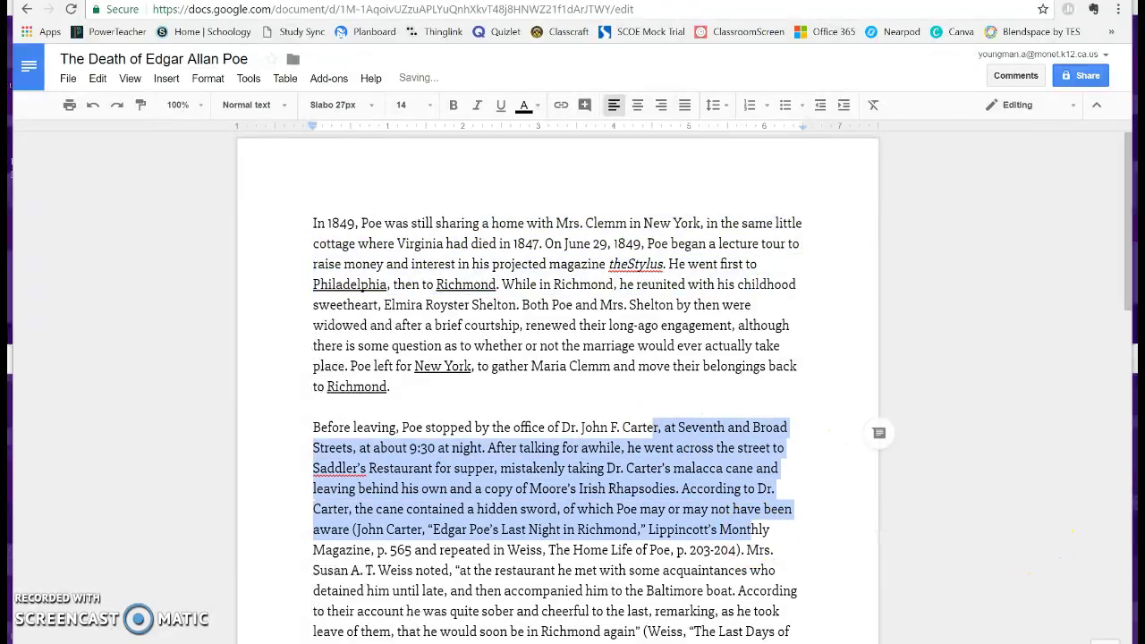
click(1012, 78)
click(1048, 120)
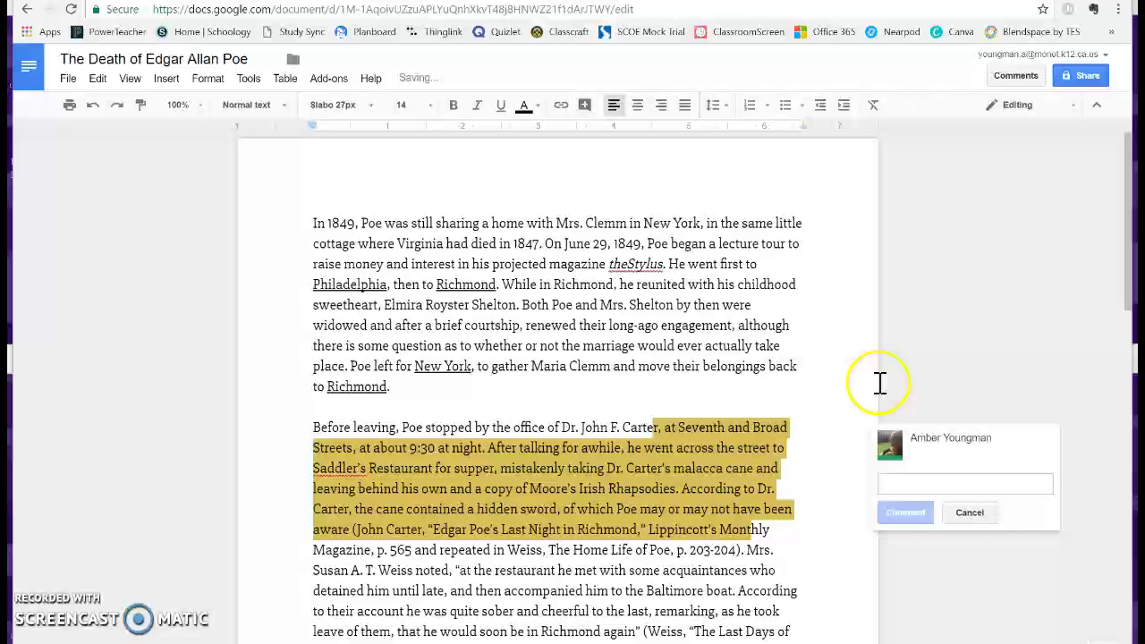
text(*)
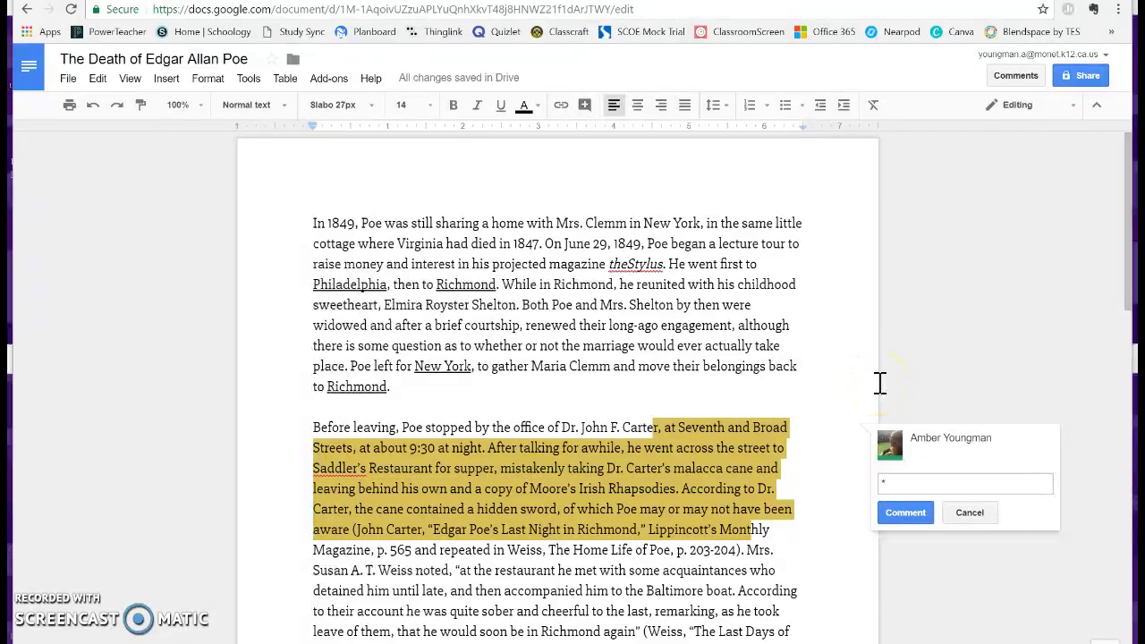
text(w)
text(l)
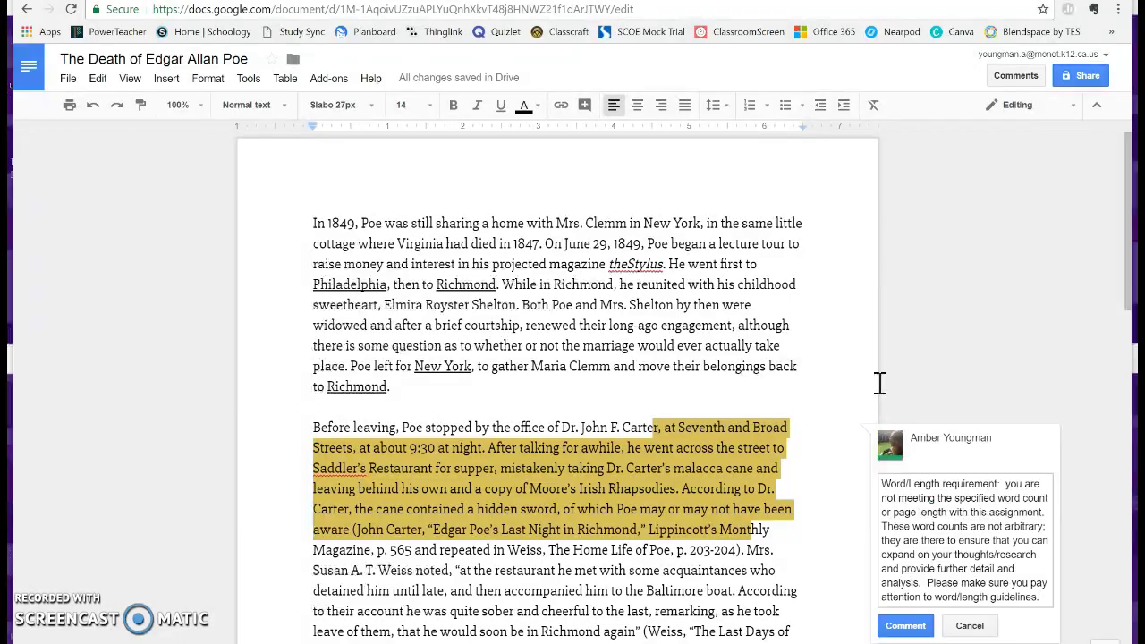
click(973, 625)
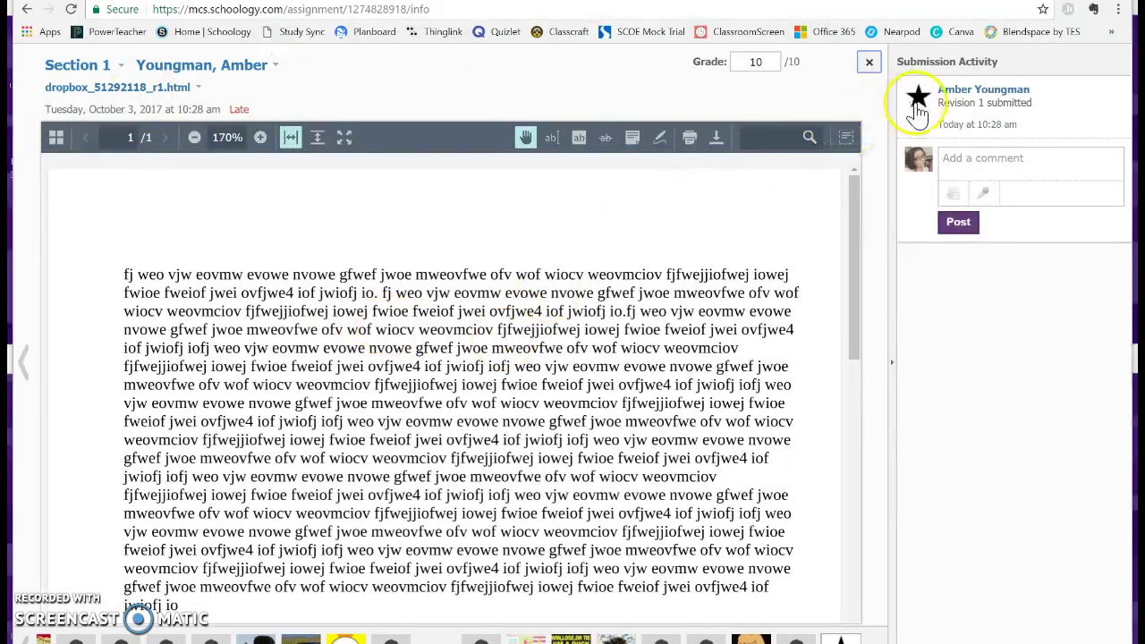
Fill the Schoology submission's comment with the Incorrect Citation phrase using the autotext *ic, and post it
click(950, 166)
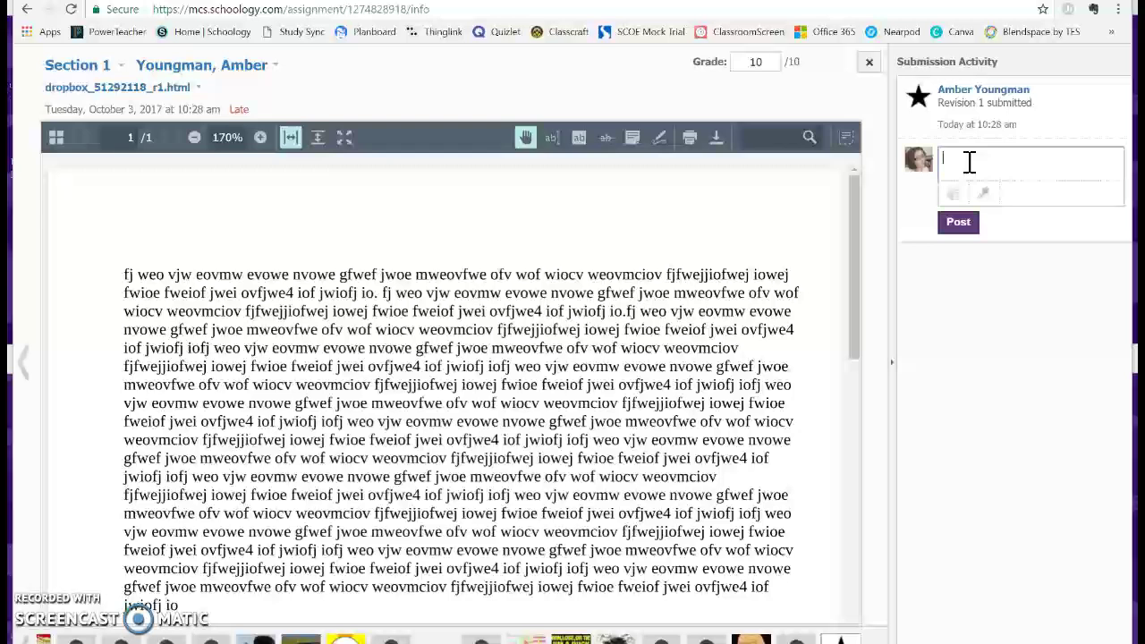
text(*)
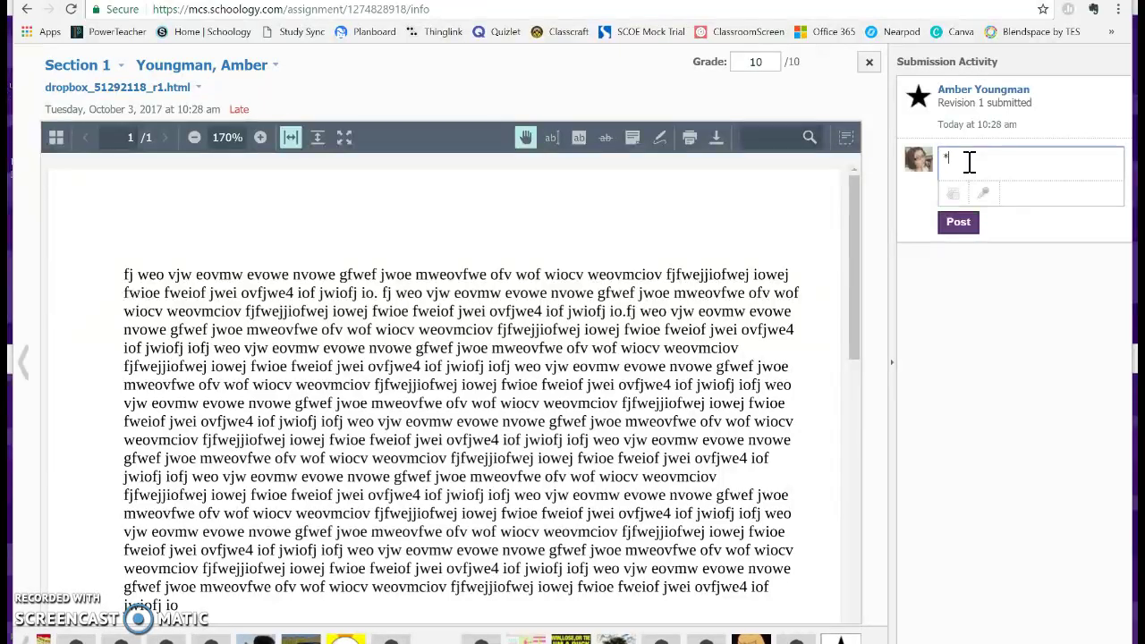
text(i)
text(In-text citations should have the following: 1. An introductory lead in (i.e. In the text, the author writes....) 2. Proper punctuation 3. A parenthetical citation that follows MLA format  Please correct.)
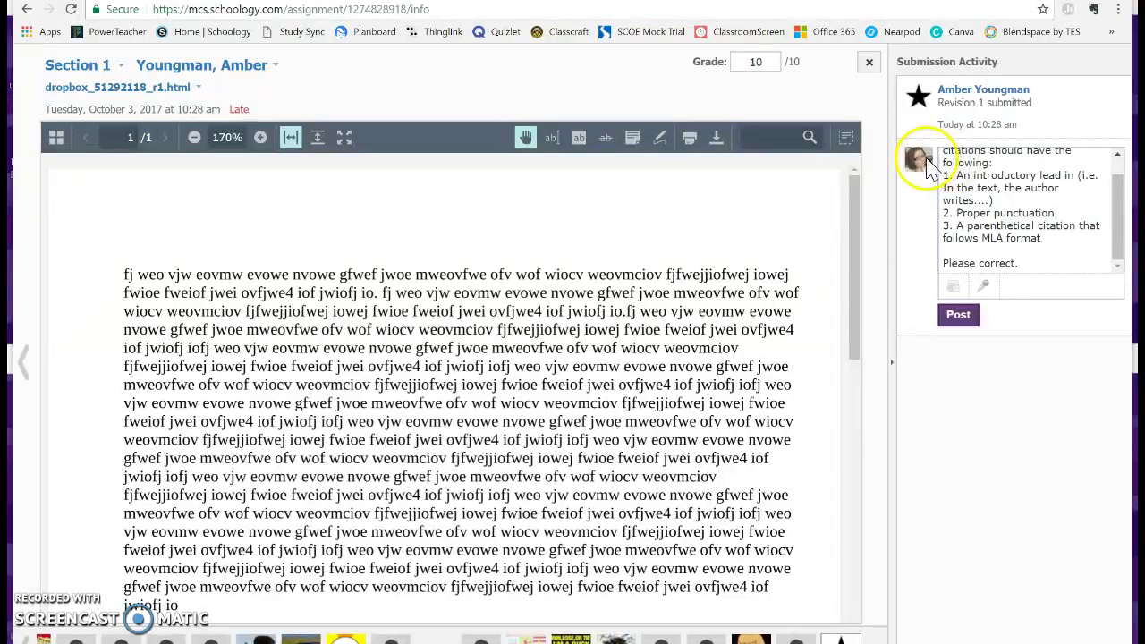
scroll(955, 222, up, 1)
scroll(955, 221, down, 1)
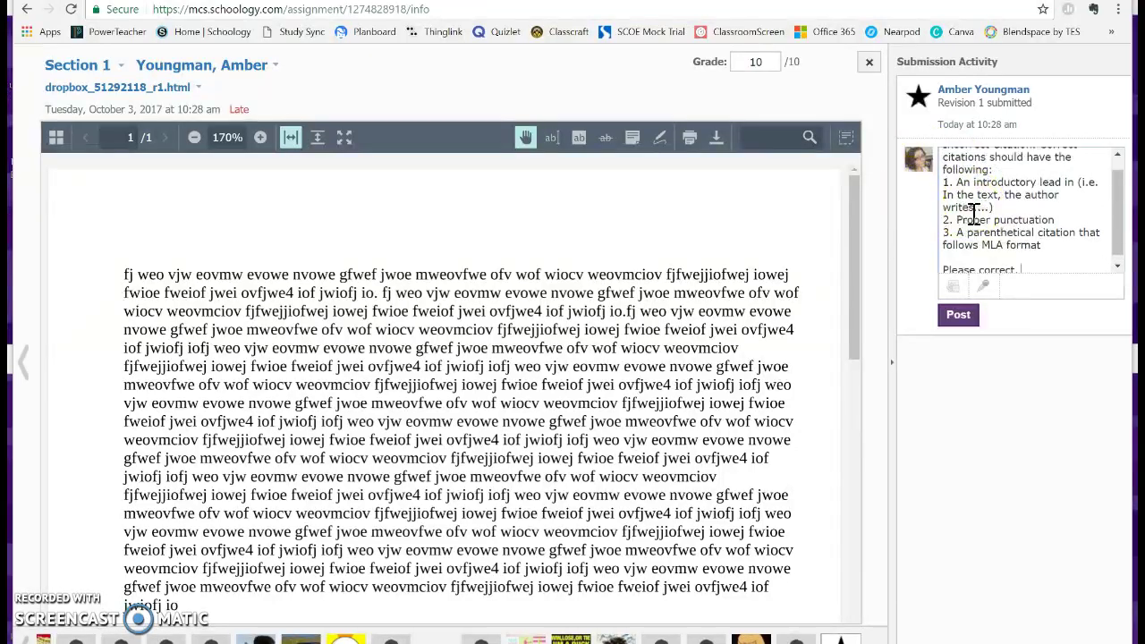
click(958, 319)
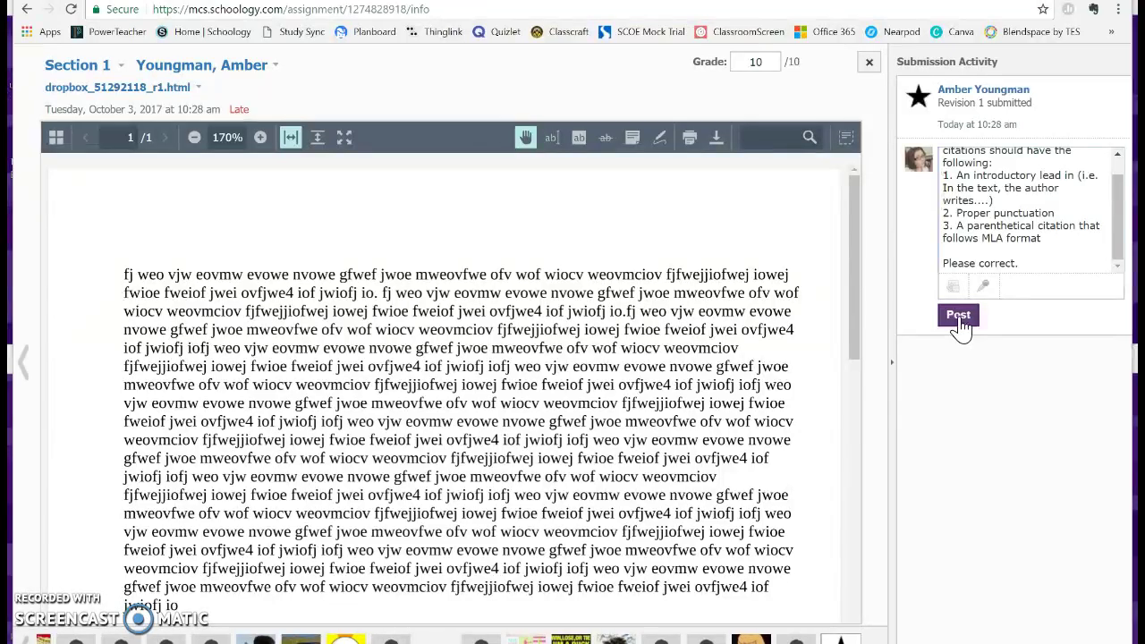